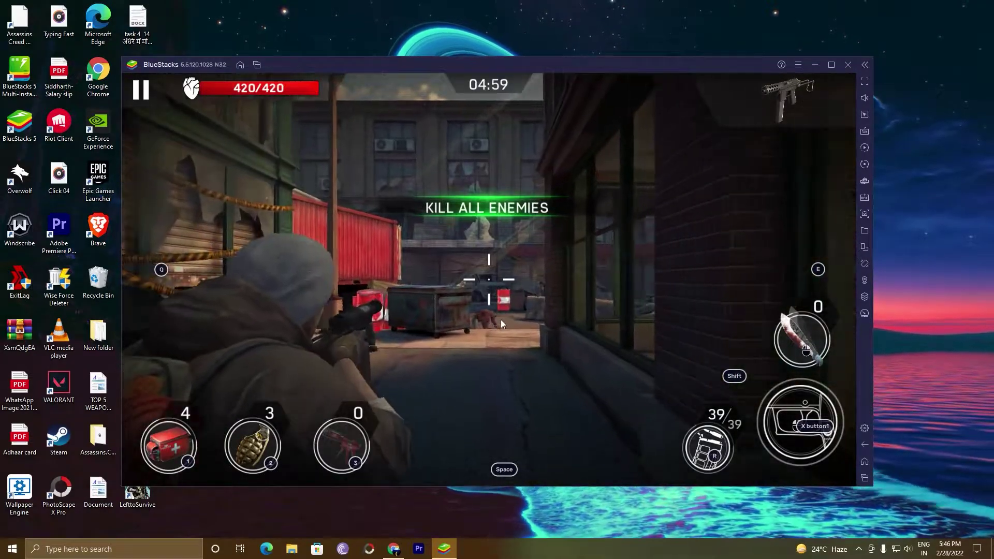
Step: Shoot the remaining zombies, including a headshot, and continue past the Victory reward screen
mouse_move(493, 322)
mouse_down()
mouse_move(477, 334)
mouse_move(482, 355)
mouse_move(499, 348)
mouse_move(479, 366)
mouse_move(461, 436)
mouse_move(491, 378)
mouse_move(492, 398)
mouse_move(465, 411)
mouse_move(461, 389)
mouse_up()
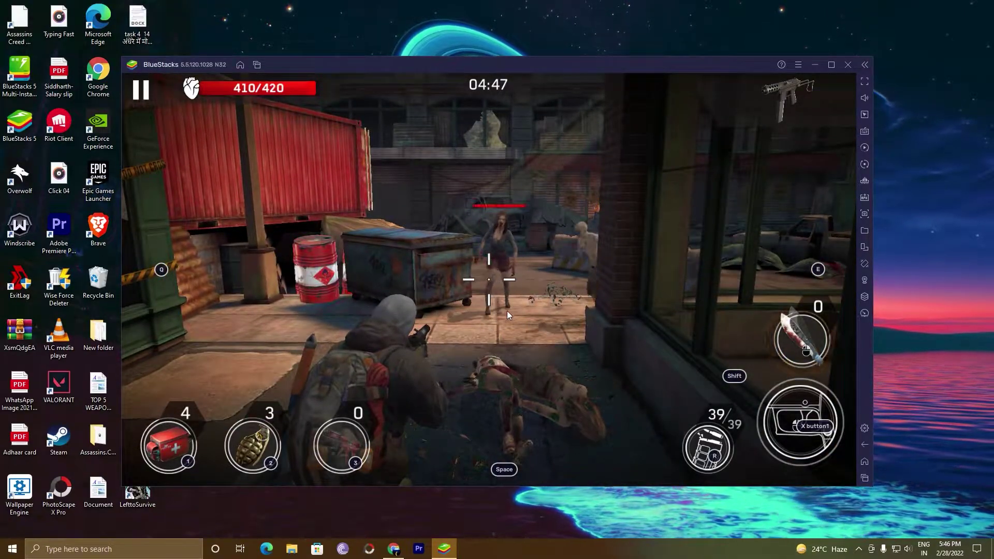
mouse_move(511, 294)
mouse_down()
mouse_move(498, 291)
mouse_move(504, 296)
mouse_up()
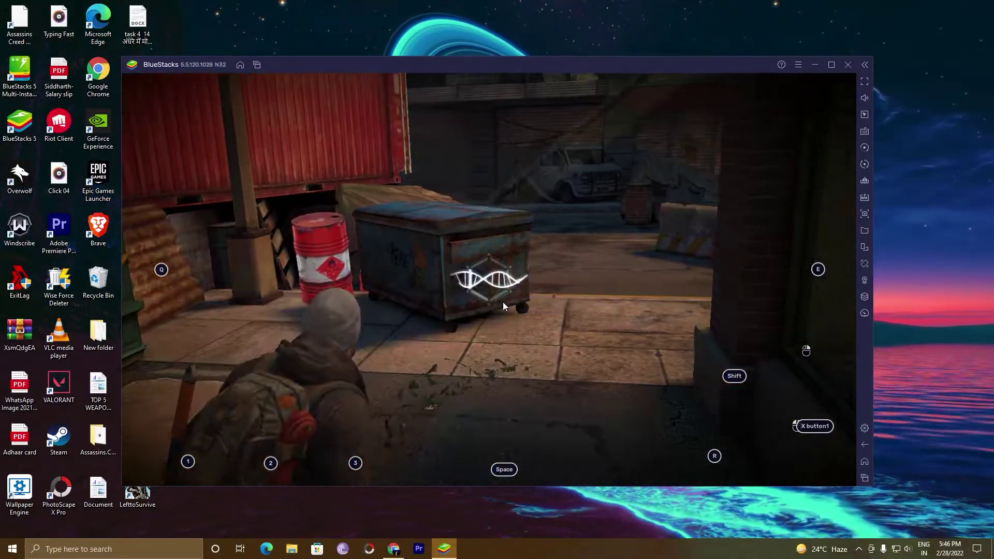
click(503, 445)
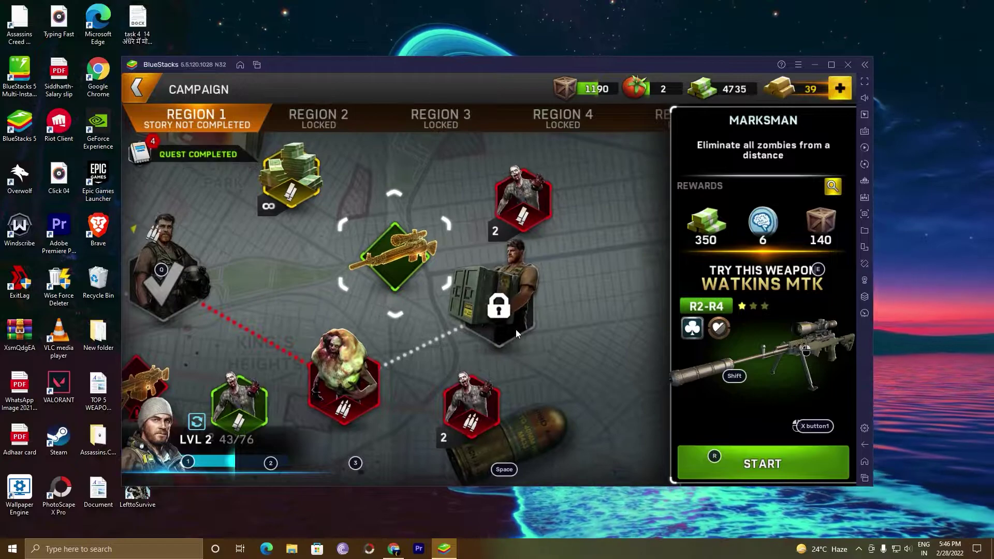
Step: Select the Savior mission and instantly upgrade the Ruthfield Model 25 shotgun's damage with gold
click(245, 399)
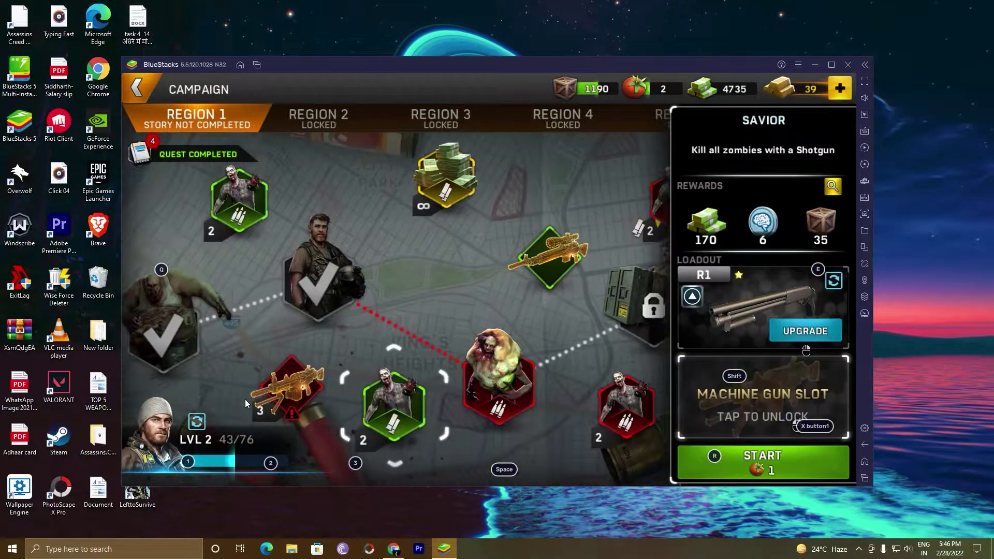
click(821, 334)
click(640, 355)
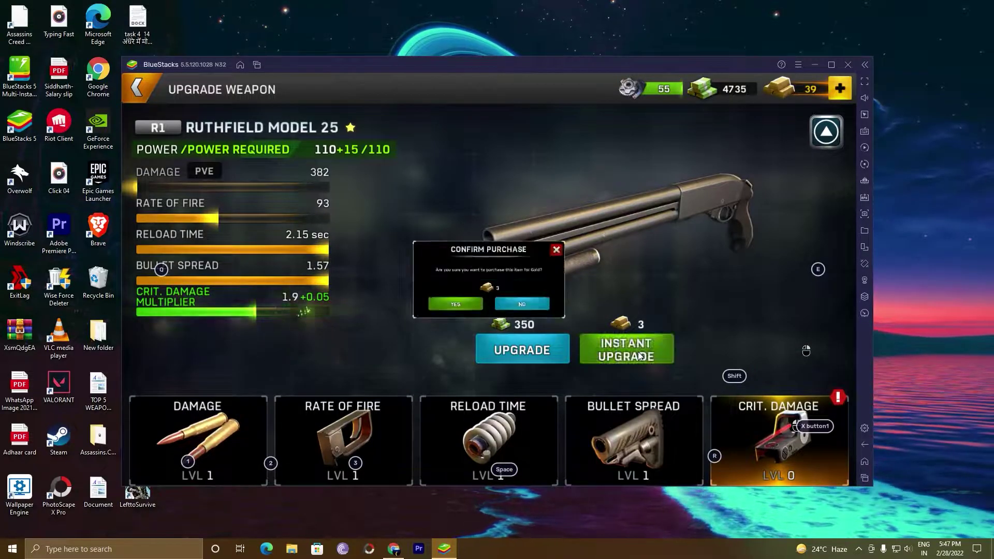
click(442, 337)
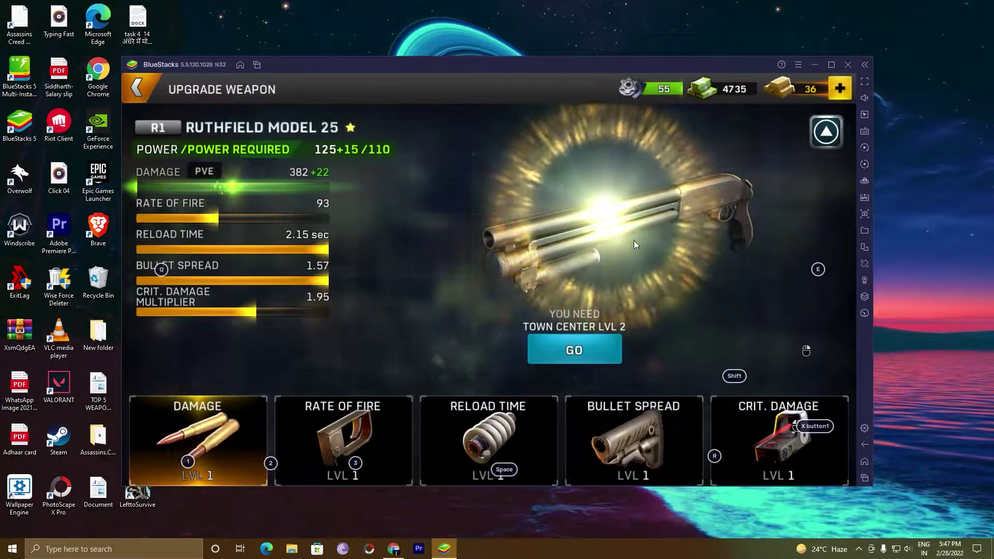
Step: Upgrade the Town Center to level 2 using the free speed-up, then close the Speedups and Oil Pack offers
click(573, 350)
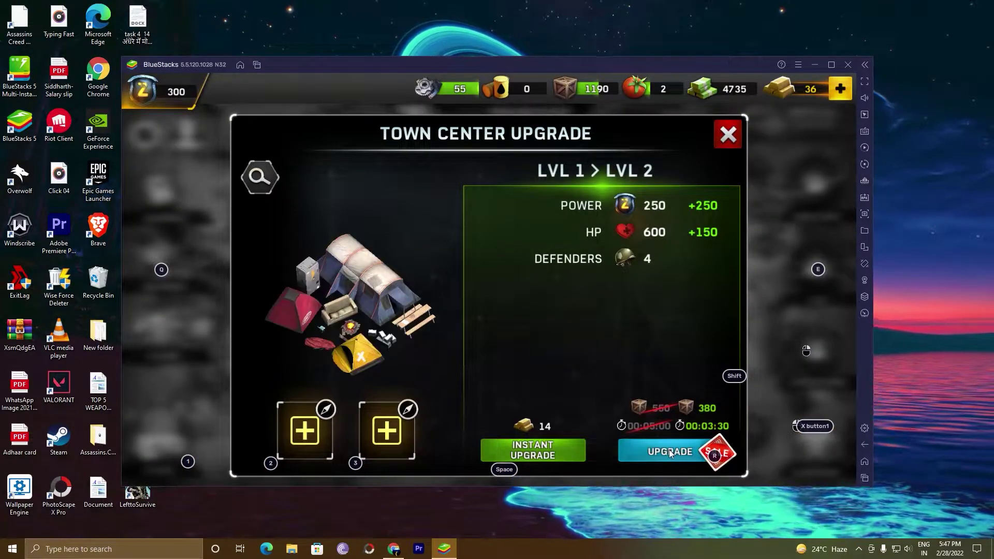
click(669, 449)
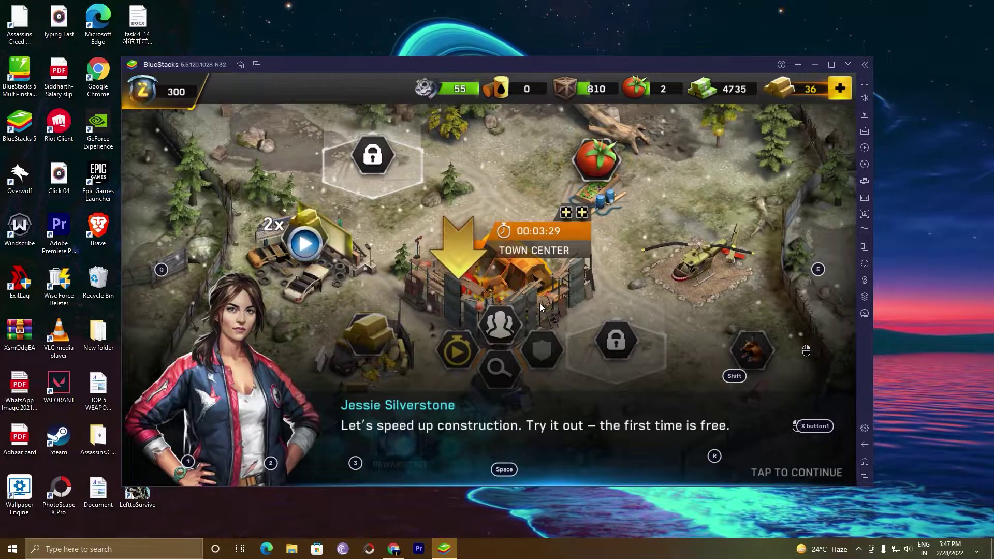
click(454, 354)
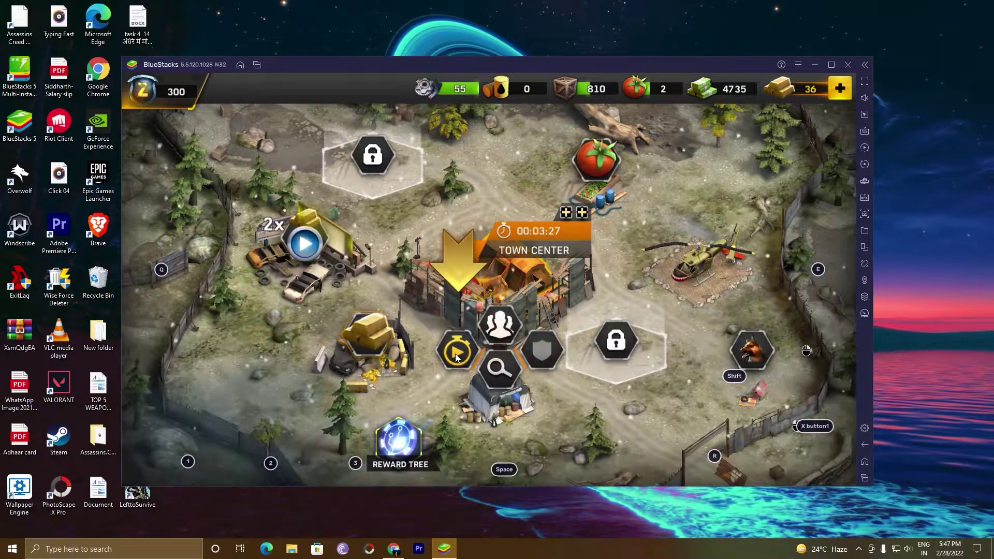
click(455, 353)
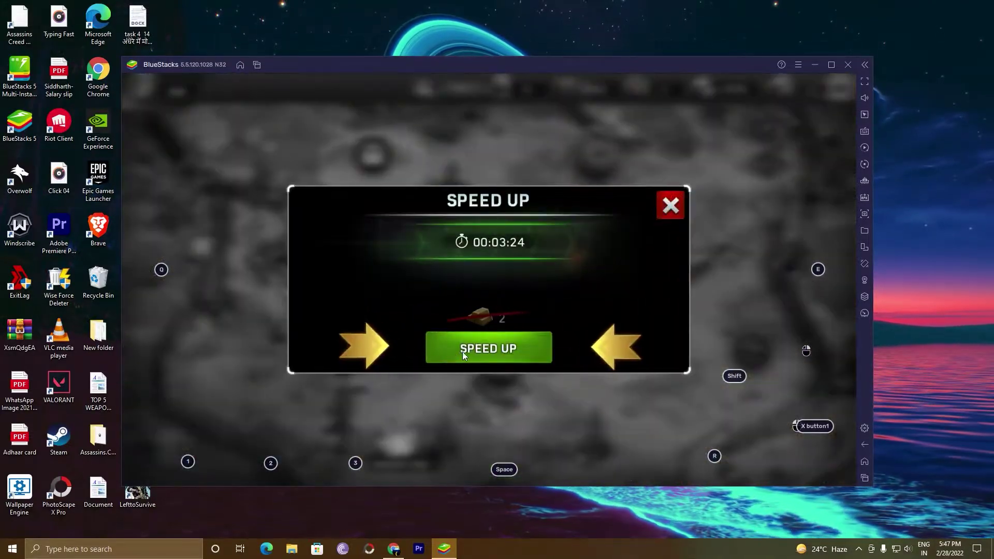
click(462, 352)
click(477, 453)
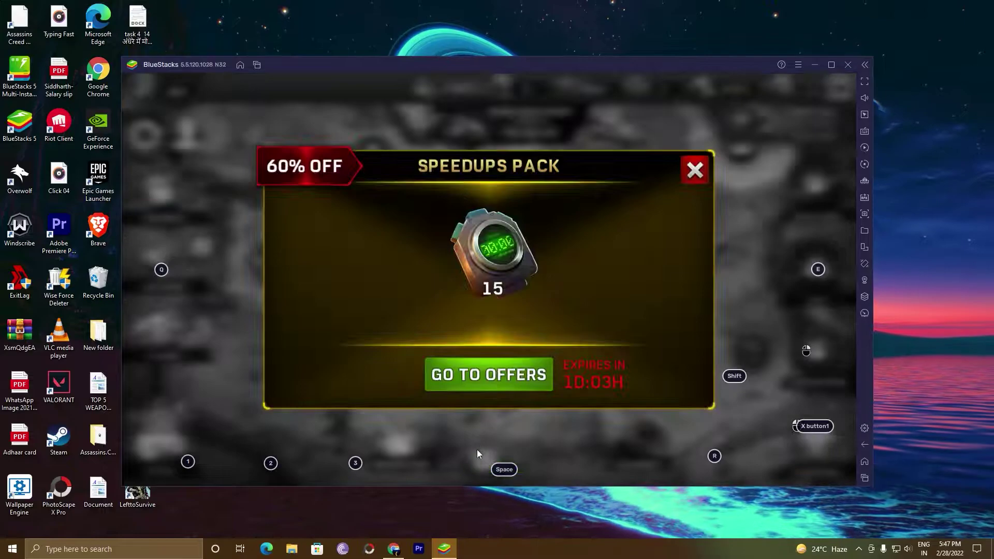
click(700, 174)
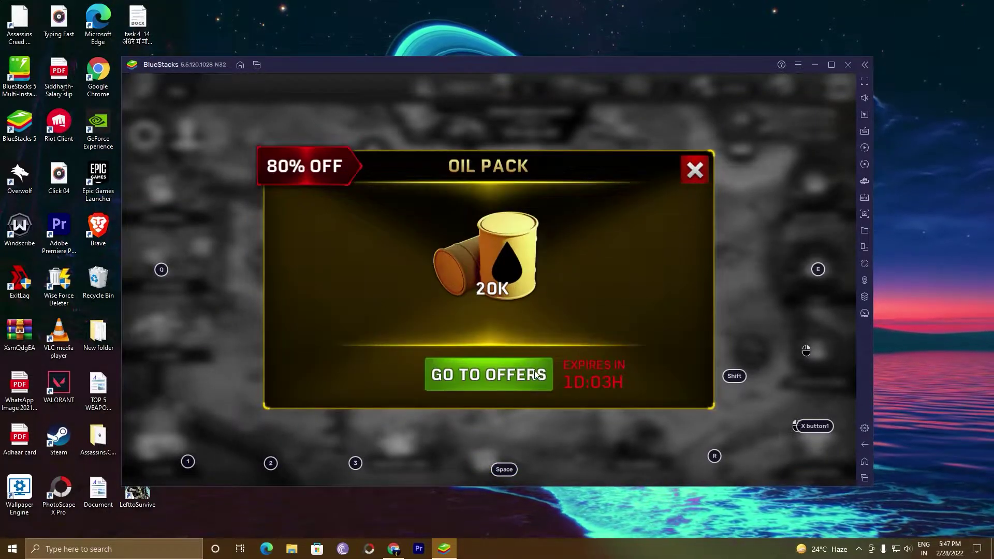
click(695, 166)
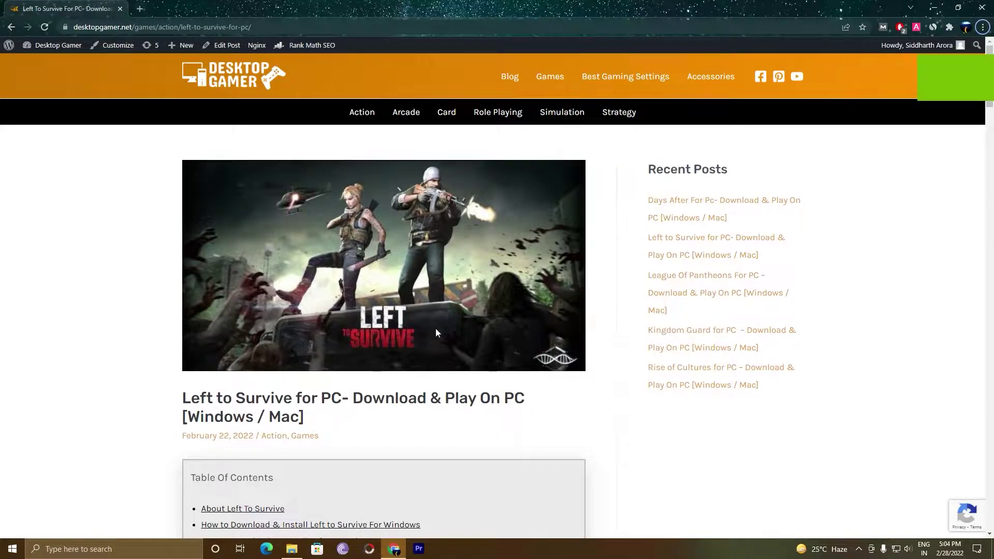
Step: Scroll the Left to Survive for PC article down to the 'Left to Survive for PC Download' button
scroll(436, 331, down, 4)
scroll(435, 332, up, 4)
scroll(414, 342, down, 7)
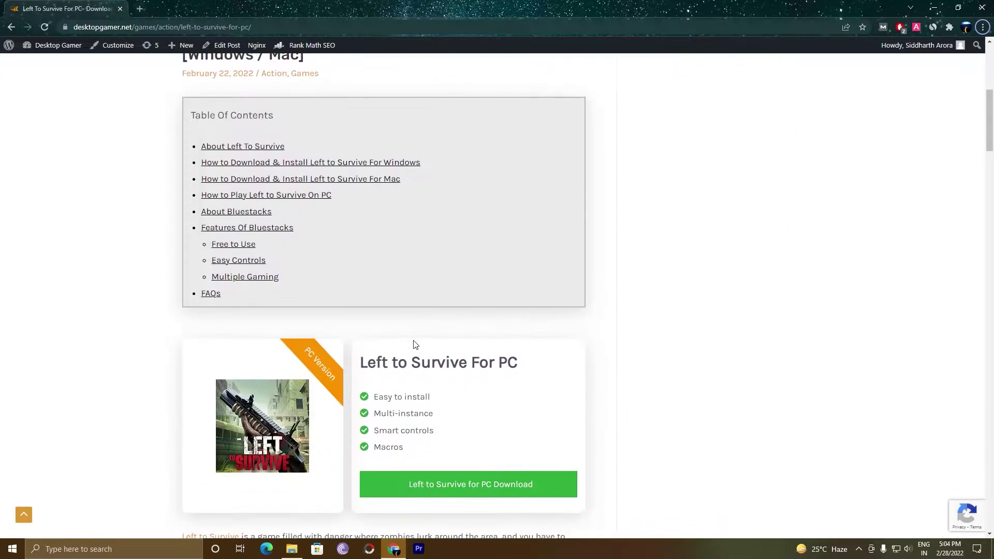
scroll(414, 344, down, 3)
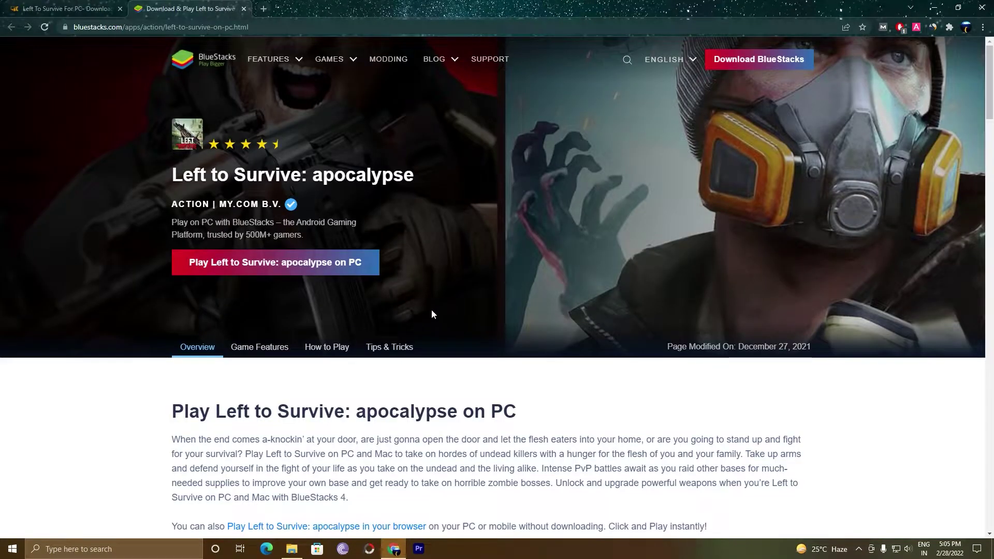
Step: Jump to the Game Features section of the bluestacks.com game page, then scroll back up
click(257, 348)
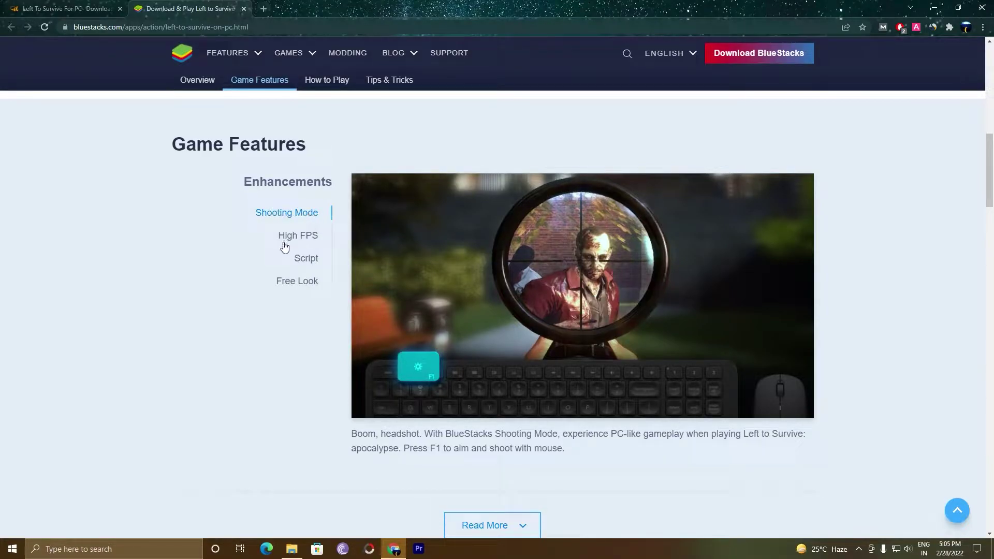
scroll(365, 332, up, 10)
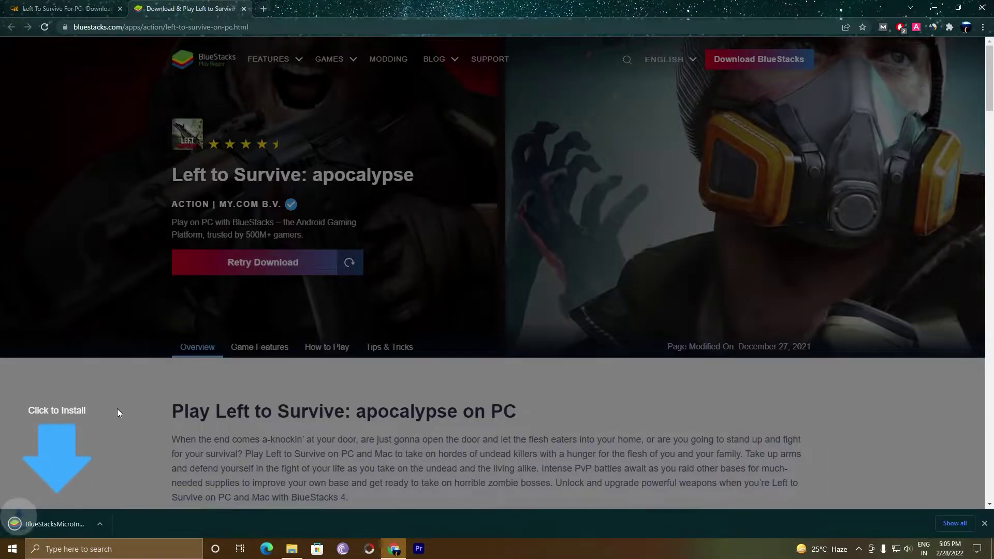
Step: Run the downloaded BlueStacks installer, approve the UAC prompt, and review the install folder details
click(57, 525)
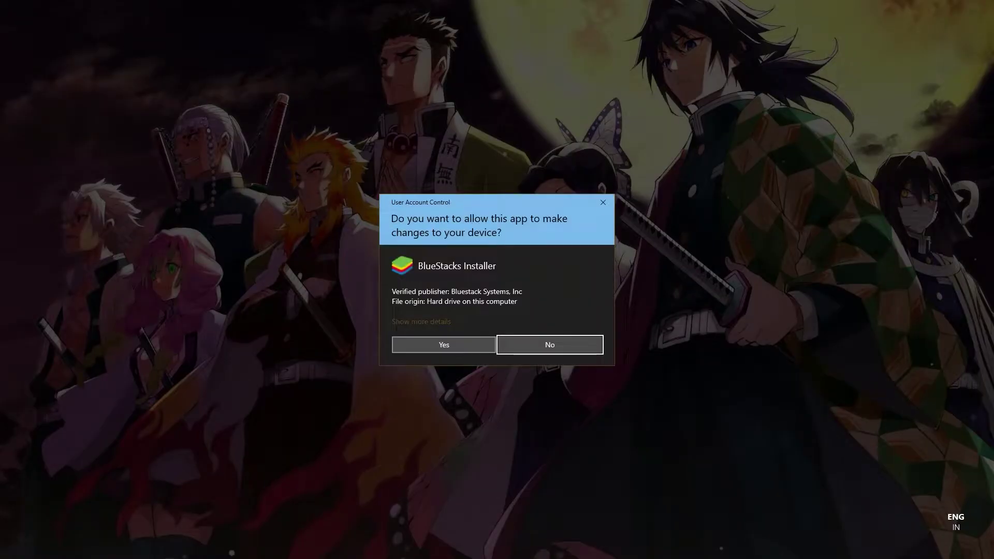
click(448, 352)
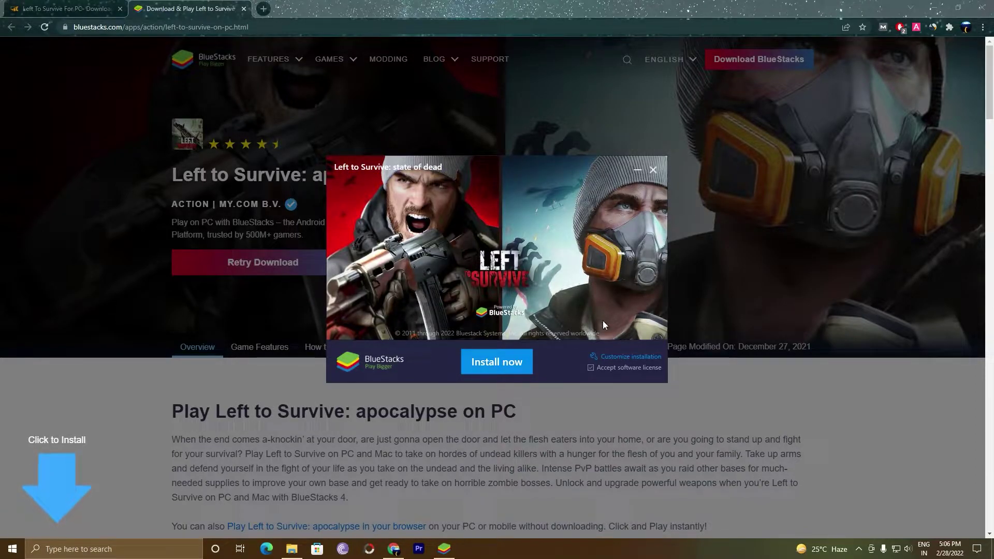
click(626, 357)
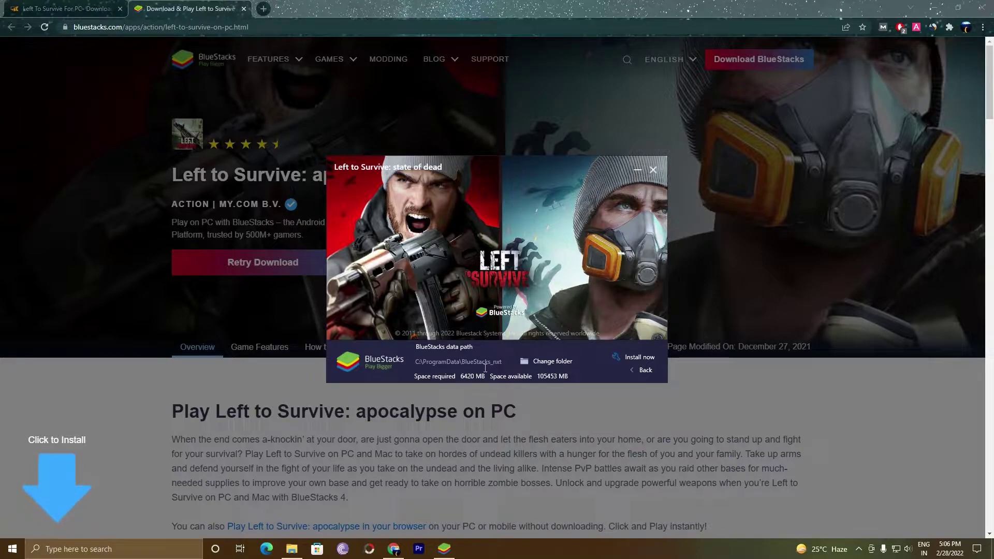
click(641, 369)
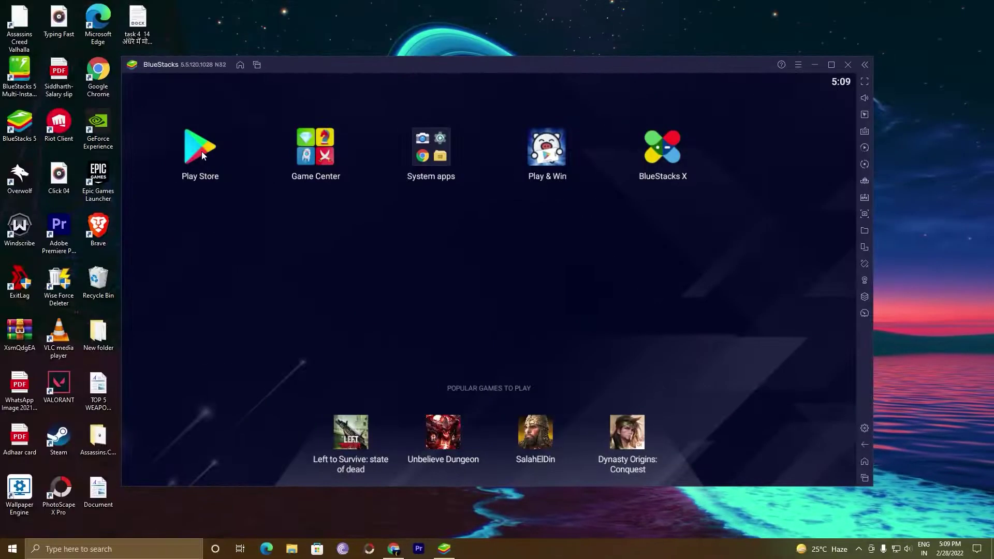
Step: Sign in to Google Play with the account e-mail and accept the Google terms and services settings
click(202, 155)
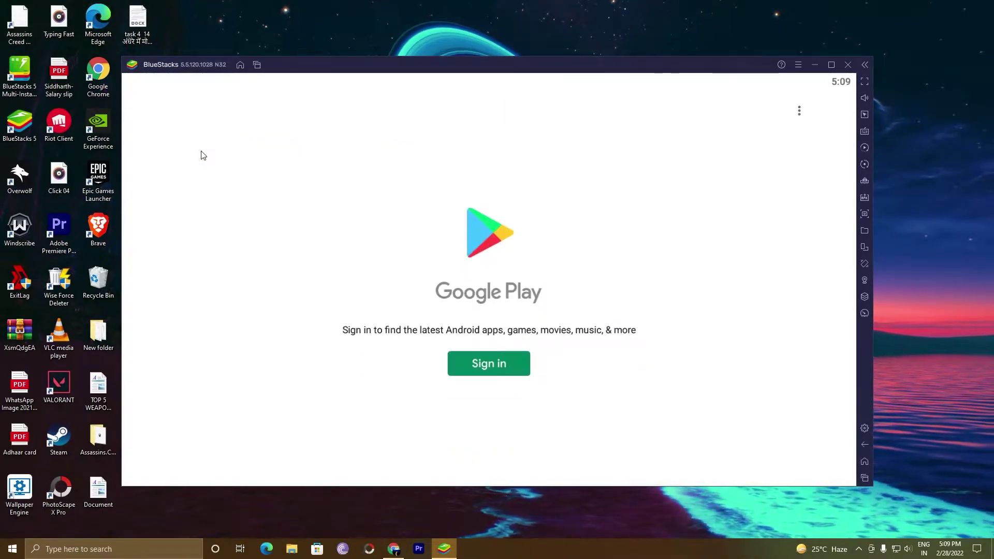
click(486, 367)
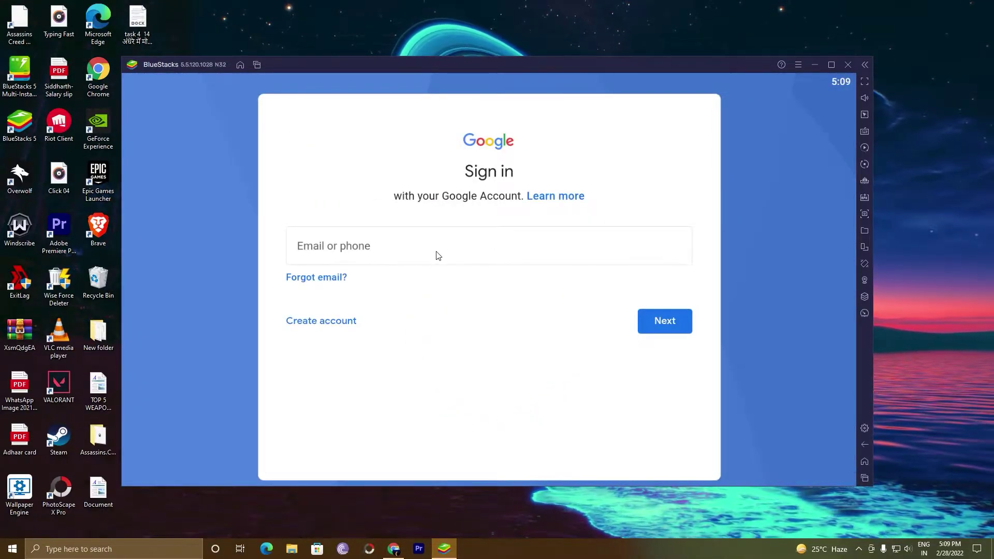
click(437, 255)
text(desktopgamer)
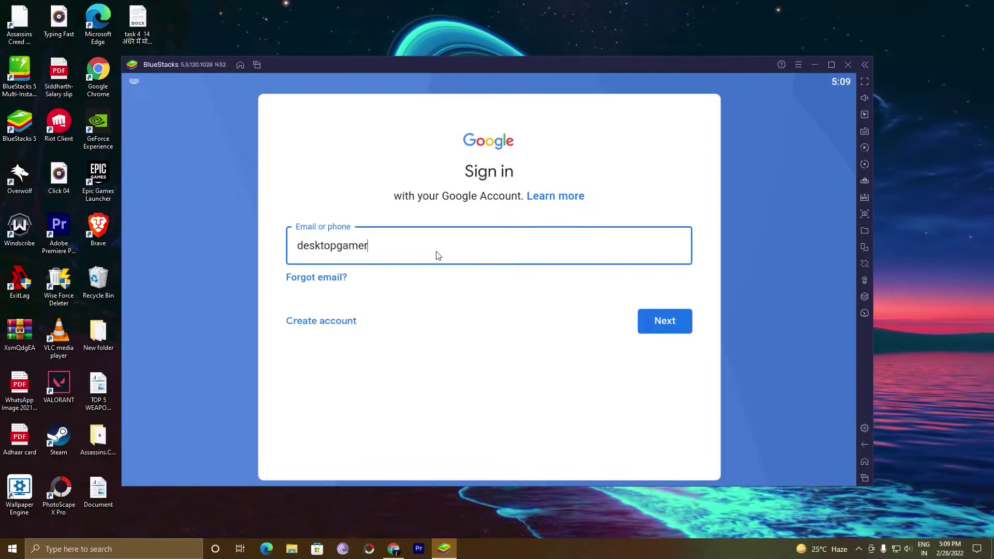
text(.net)
key(Return)
click(654, 376)
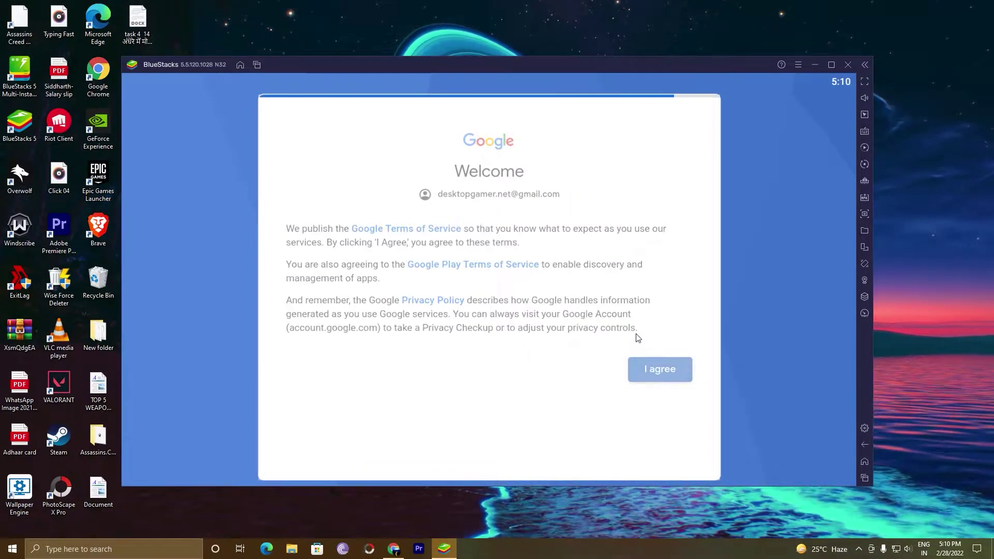
click(674, 448)
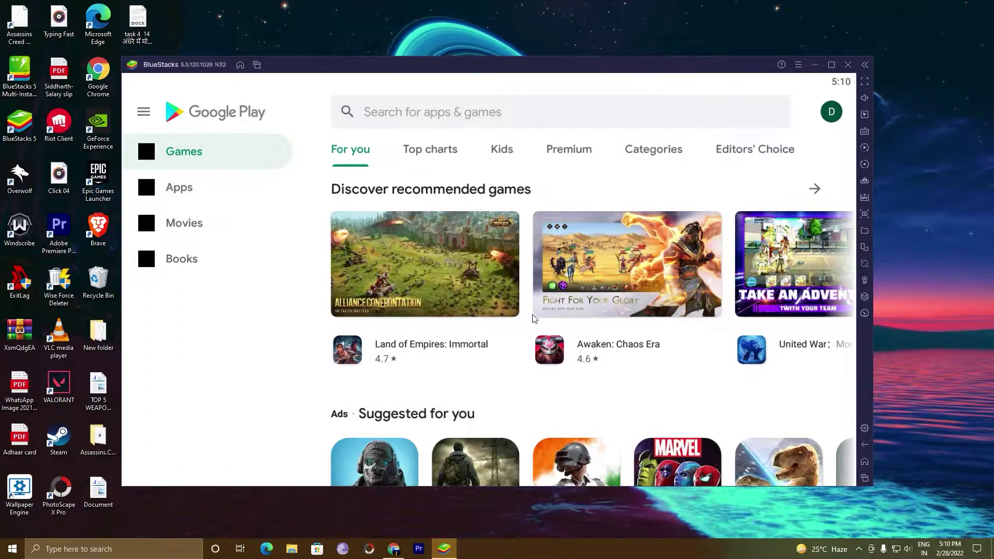
Step: Search Google Play for 'left to survive' and install Left to Survive: apocalypse
scroll(533, 318, down, 2)
scroll(533, 317, up, 2)
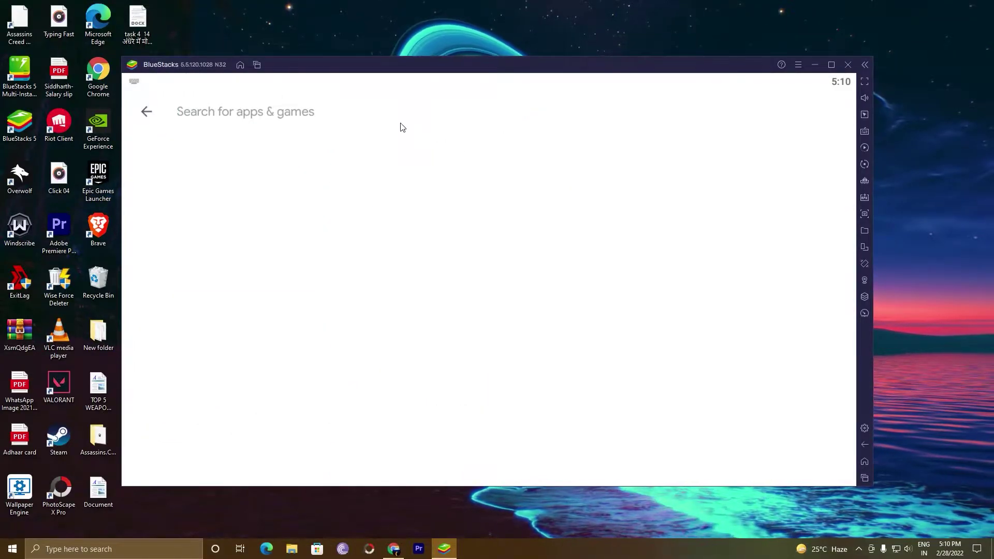
text(left to)
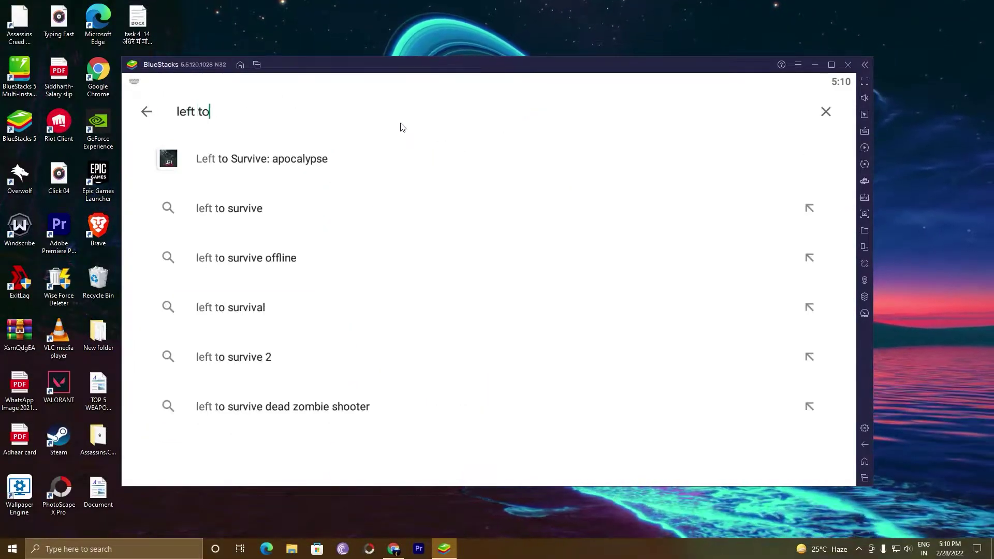
text( survive)
key(Return)
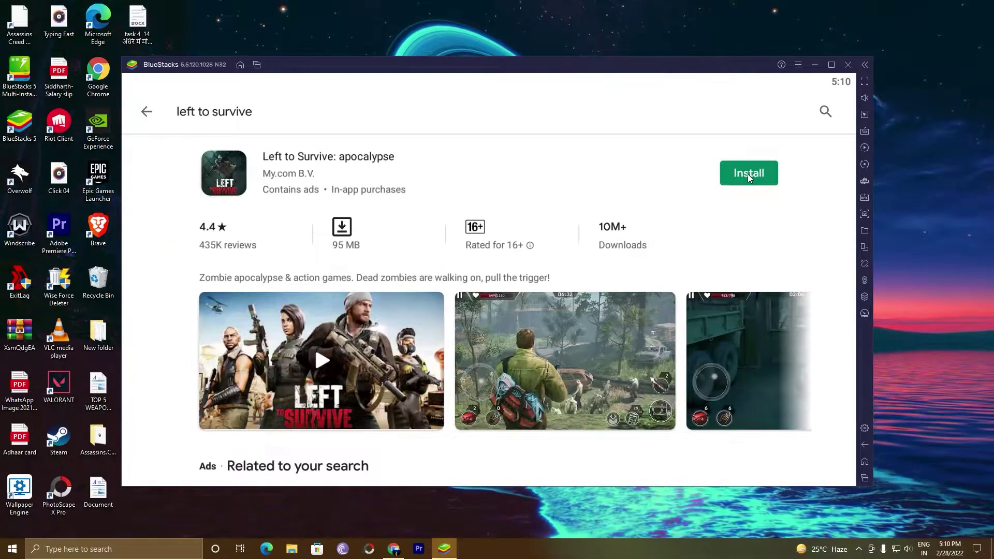
click(747, 174)
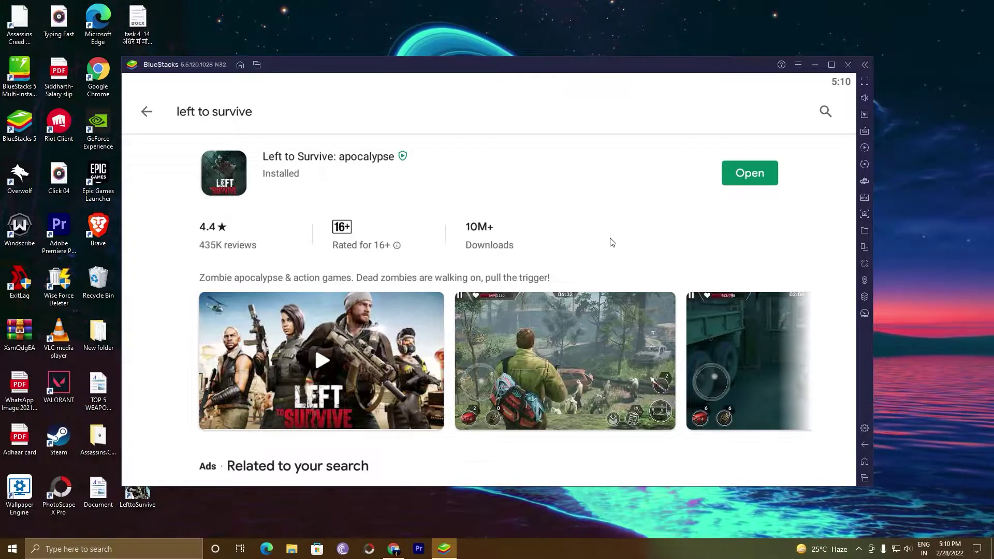
Step: Launch Left to Survive from the BlueStacks home screen and accept its terms and privacy policies
click(864, 461)
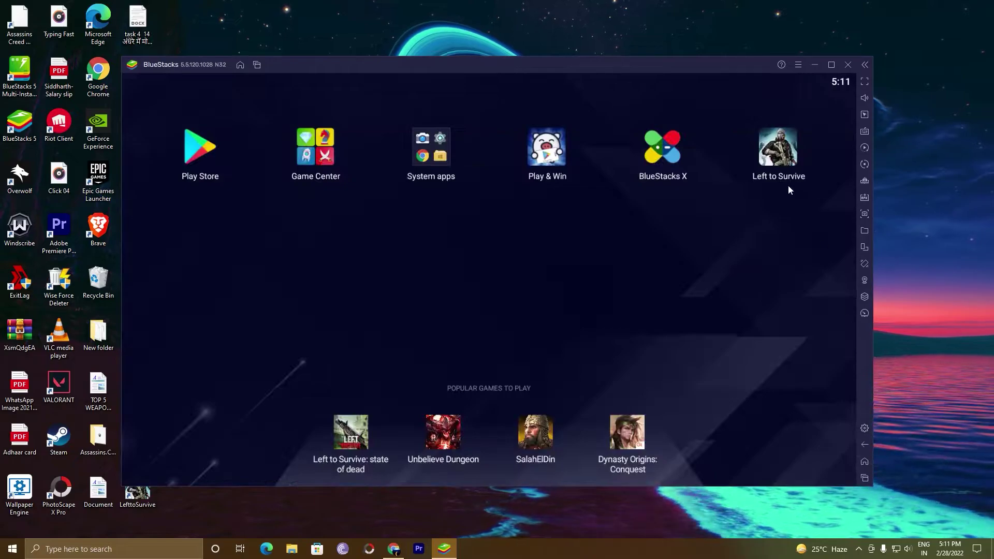
click(775, 159)
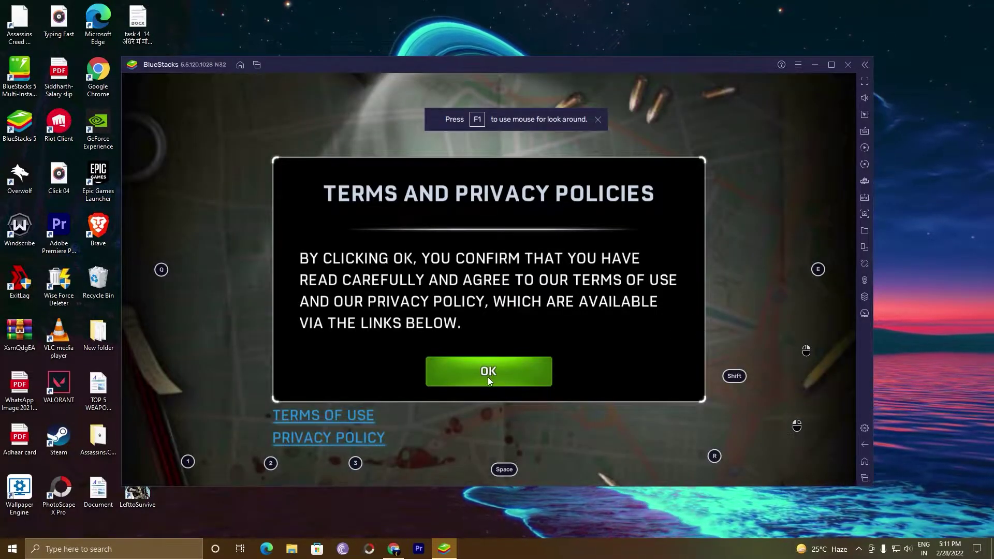
click(488, 377)
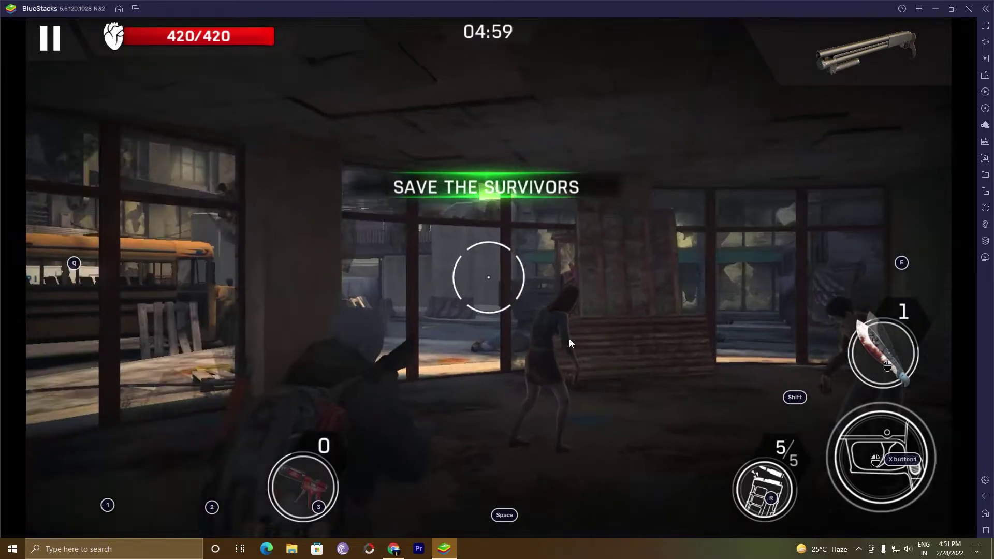
Step: Shoot the zombies, heal with a medkit using key 1, and continue past the Victory screen
mouse_move(569, 338)
mouse_down()
mouse_move(603, 349)
mouse_move(747, 349)
mouse_move(781, 396)
mouse_move(755, 393)
mouse_move(771, 413)
mouse_move(778, 392)
mouse_move(328, 409)
mouse_move(475, 396)
mouse_move(560, 403)
mouse_move(615, 386)
mouse_move(579, 417)
mouse_move(548, 522)
mouse_move(564, 548)
mouse_move(625, 401)
mouse_move(760, 473)
mouse_move(834, 455)
mouse_up()
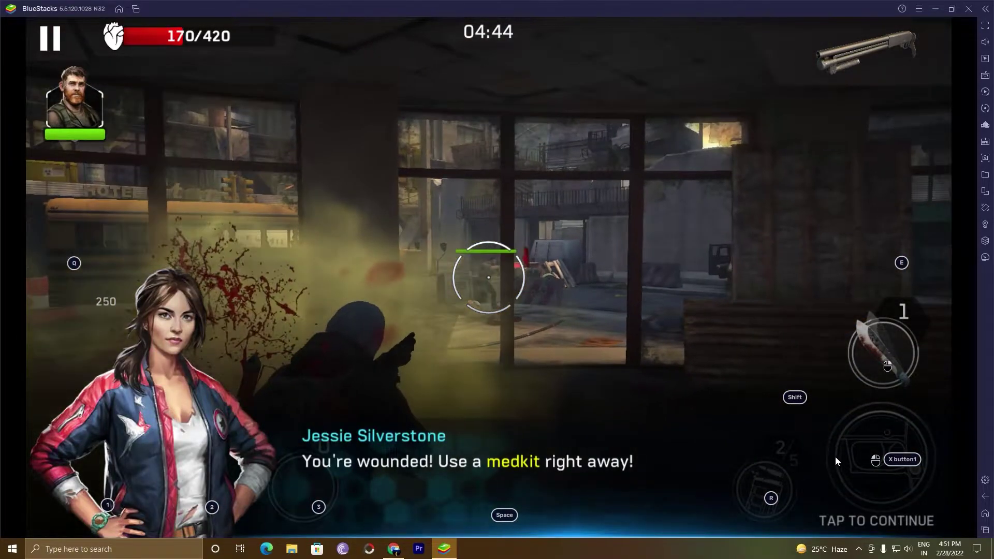
click(677, 366)
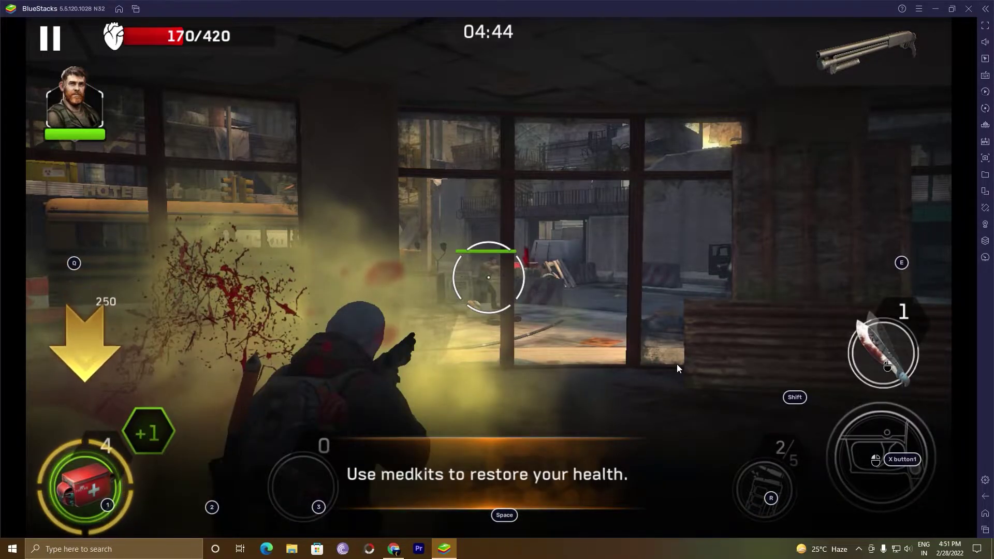
key(1)
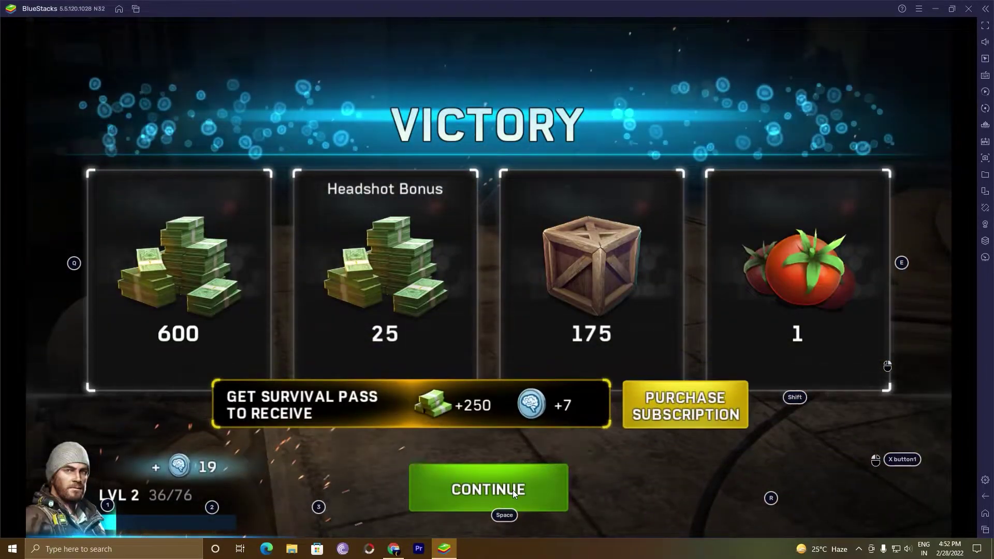
click(515, 489)
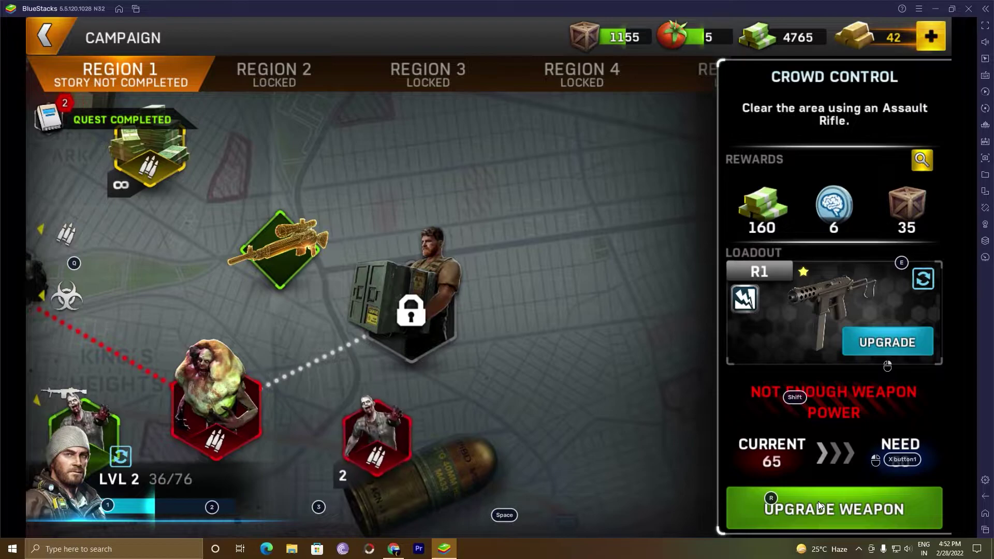
Step: Close the Desert Storm Assault, Prestige and Pack of the Founders offer popups
click(818, 501)
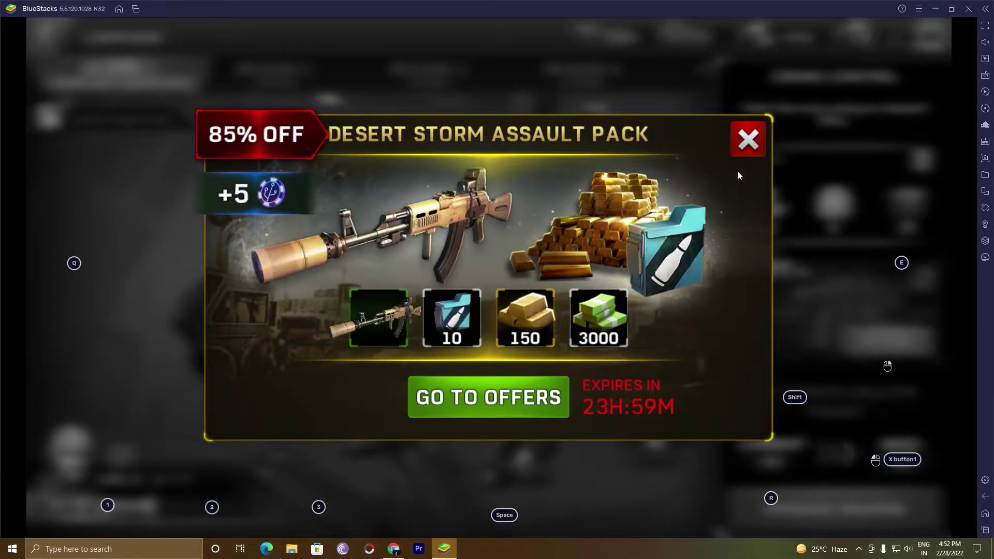
click(749, 158)
click(756, 151)
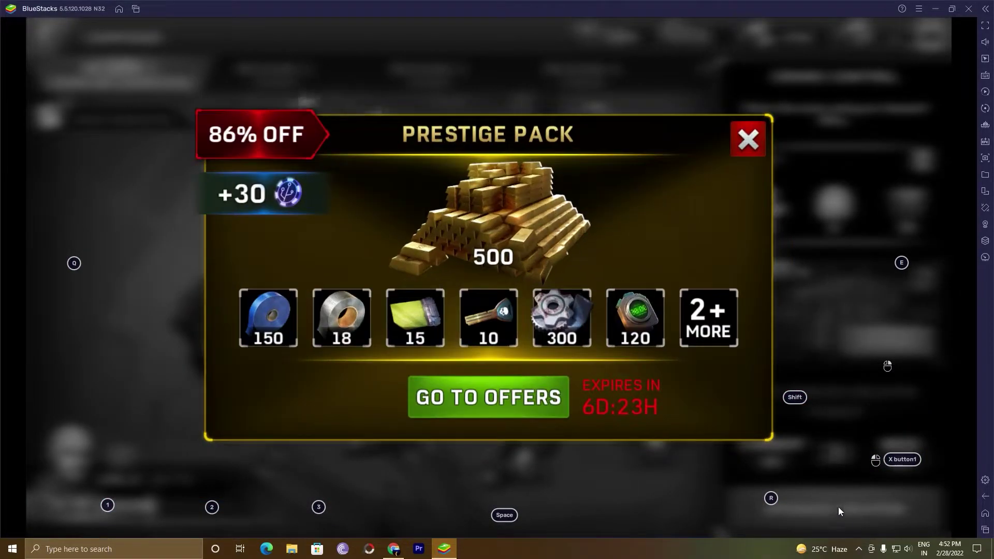
click(746, 148)
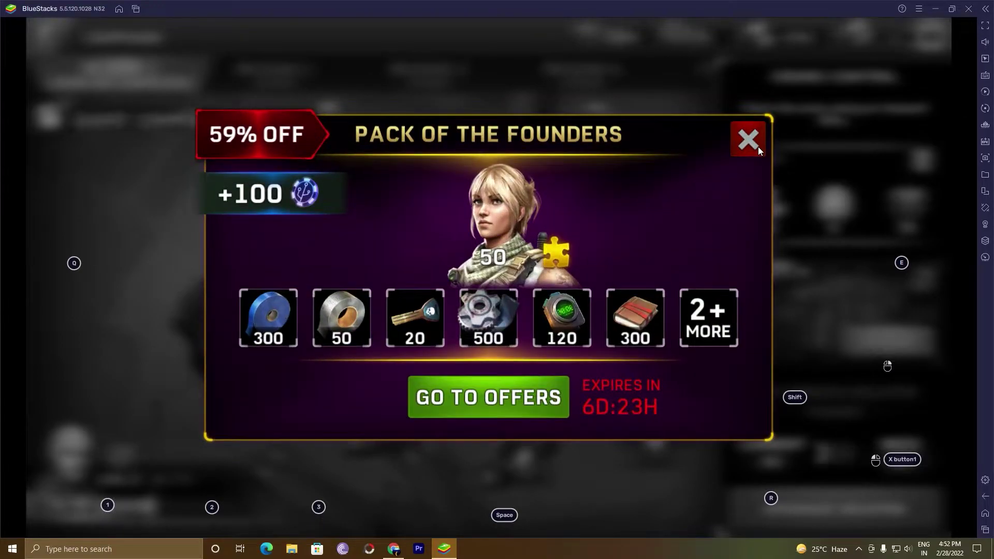
click(758, 147)
Step: Instantly upgrade the MP-2 SMG for gold and start the Crowd Control mission
click(873, 516)
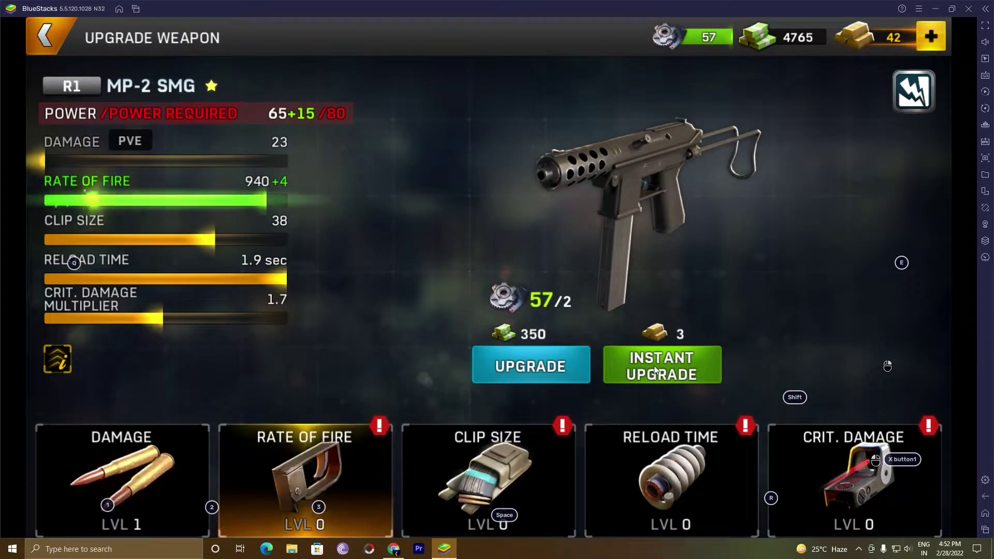
click(660, 366)
click(443, 363)
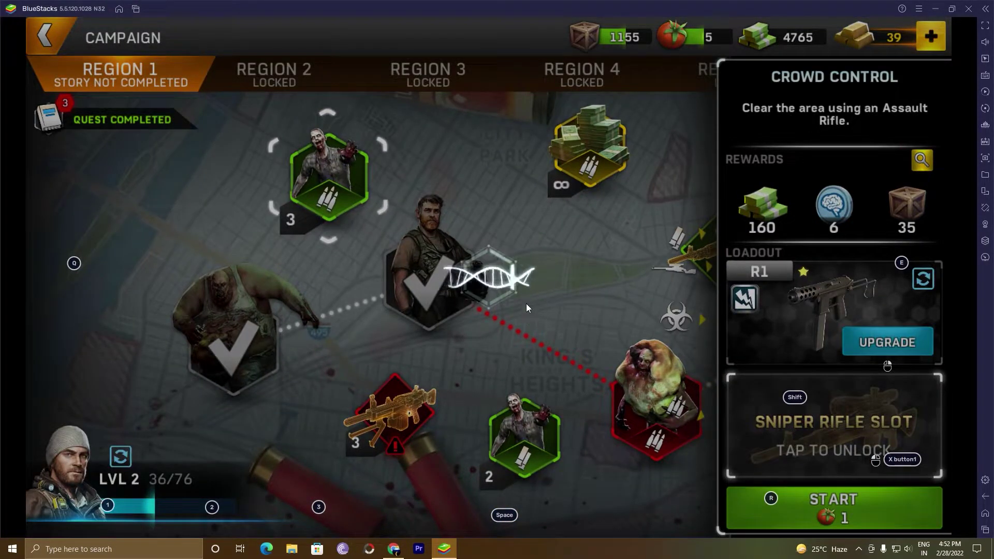
key(r)
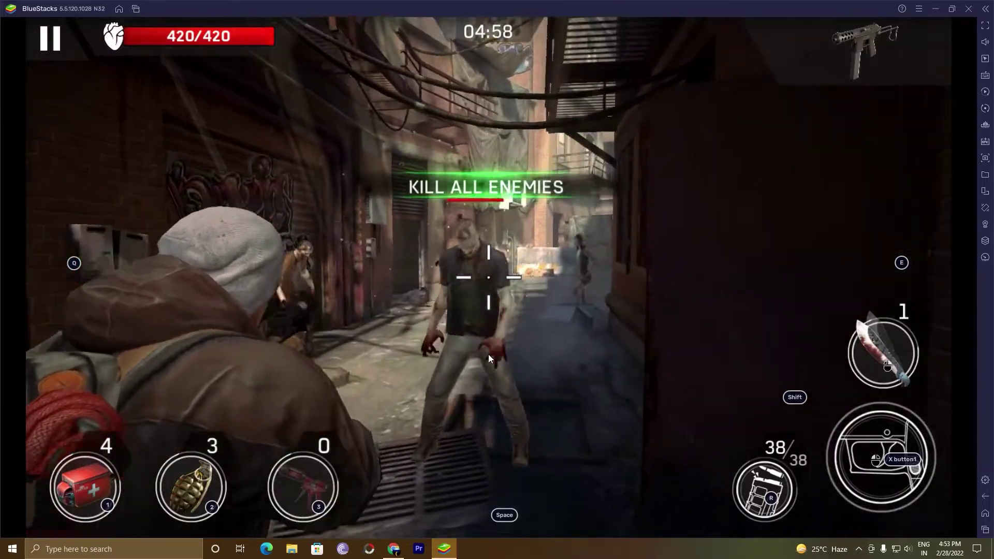
Step: Shoot the zombies down the alley, sweeping the aim across them
click(489, 354)
mouse_move(461, 366)
mouse_down()
mouse_move(468, 359)
mouse_move(362, 340)
mouse_move(374, 352)
mouse_move(493, 345)
mouse_up()
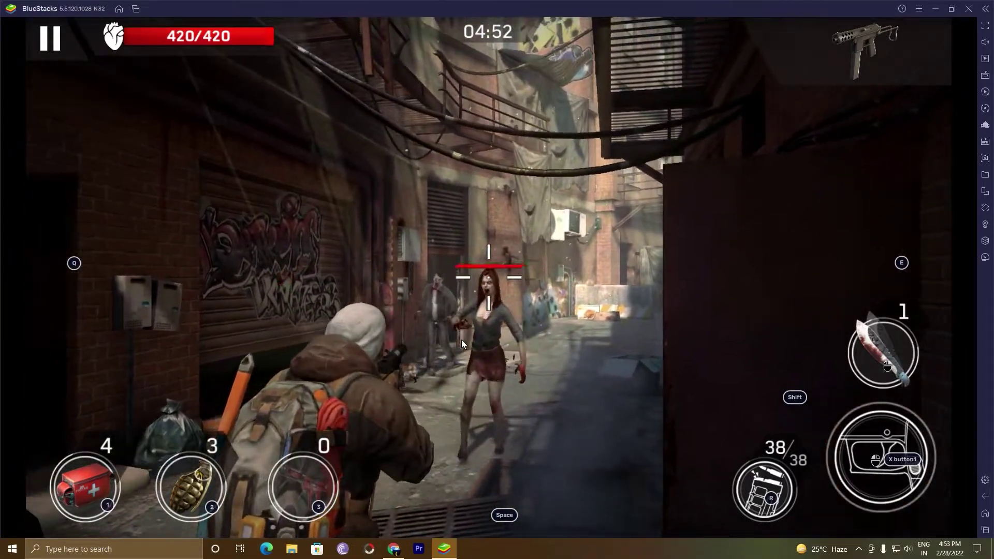
mouse_move(461, 340)
mouse_down()
mouse_move(445, 357)
mouse_move(399, 350)
mouse_move(460, 356)
mouse_up()
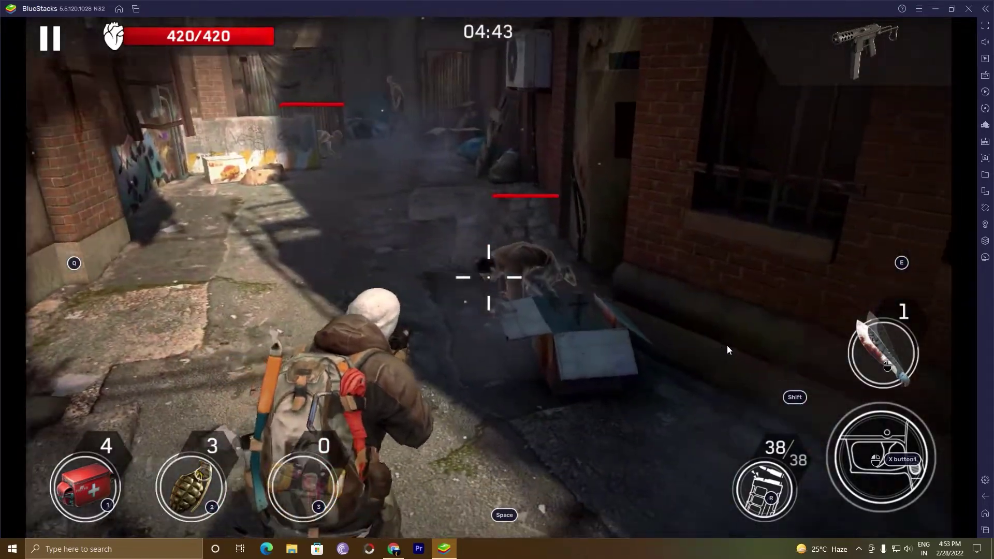
mouse_move(727, 346)
mouse_down()
mouse_move(740, 308)
mouse_move(716, 289)
mouse_up()
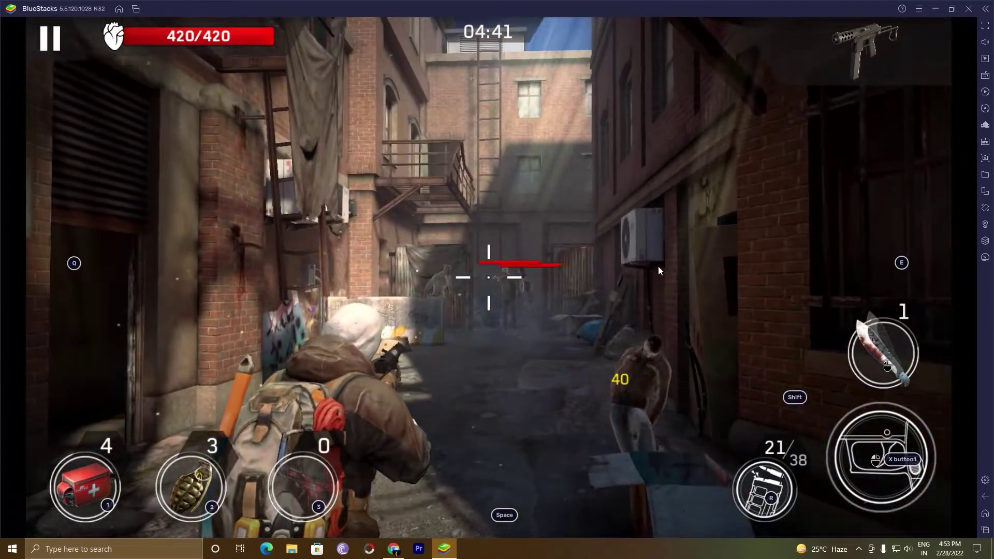
Step: Kill the nearby zombie with a melee strike, then continue past the Victory rewards screen
mouse_move(657, 268)
mouse_down()
mouse_move(670, 268)
mouse_move(632, 300)
mouse_up()
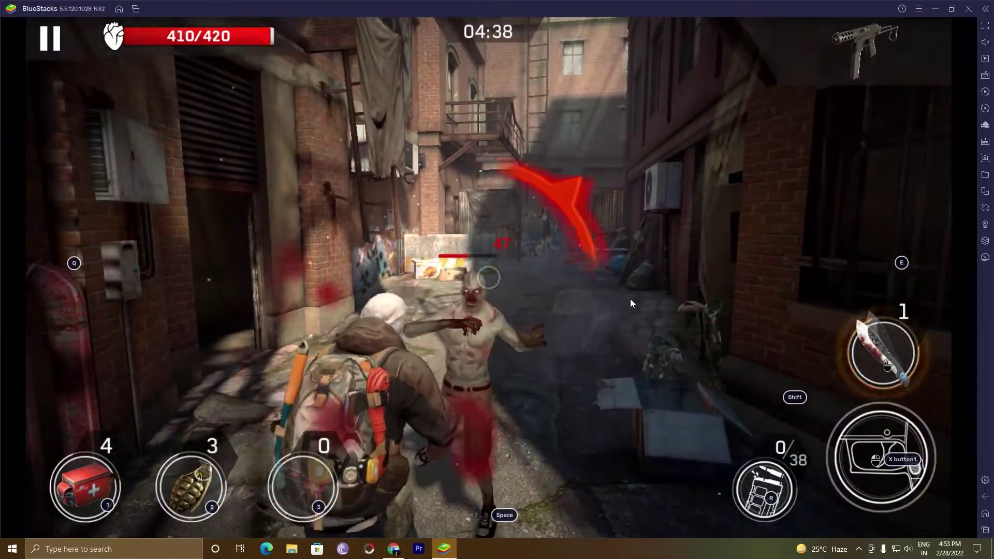
right_click(629, 299)
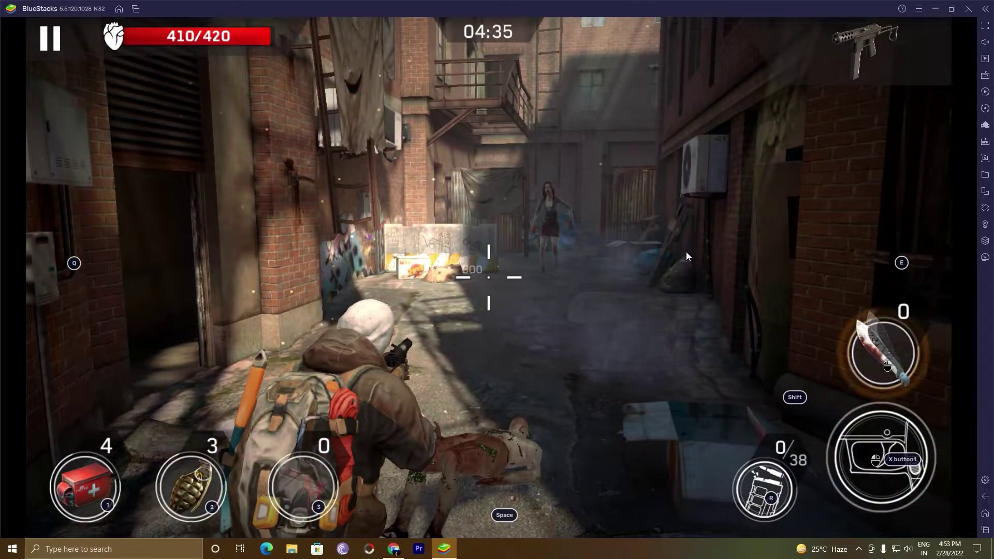
mouse_move(685, 252)
mouse_down()
mouse_move(544, 265)
mouse_move(544, 237)
mouse_move(551, 255)
mouse_move(608, 241)
mouse_move(605, 265)
mouse_up()
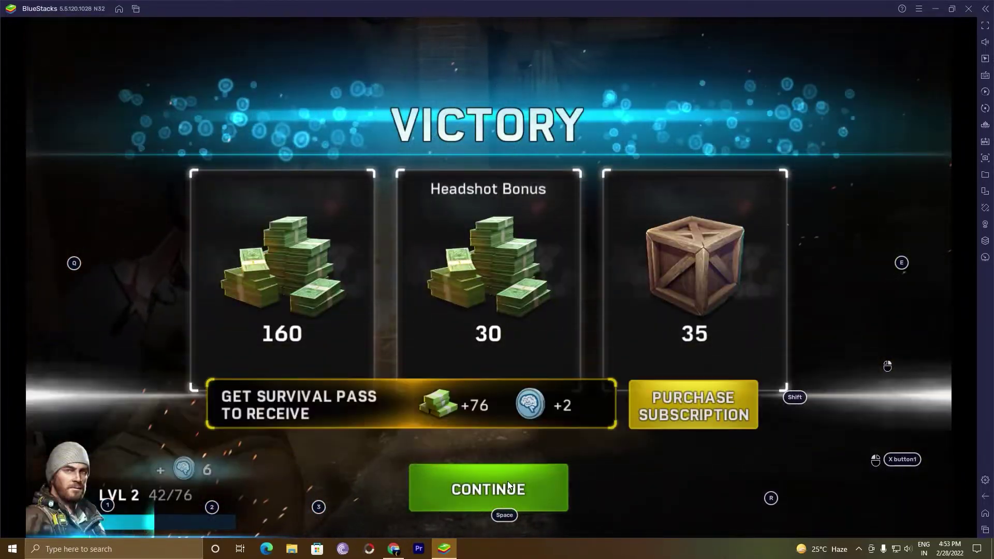
click(507, 481)
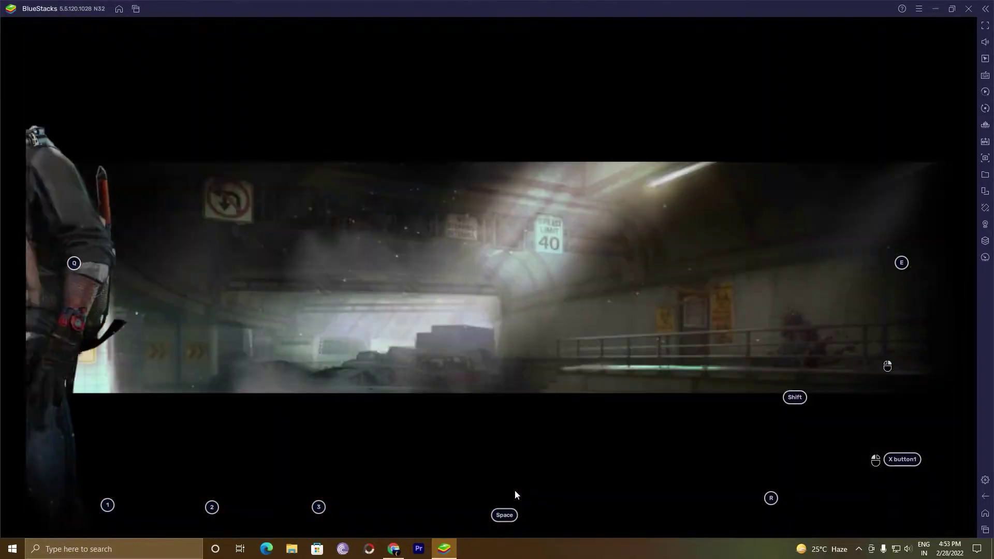